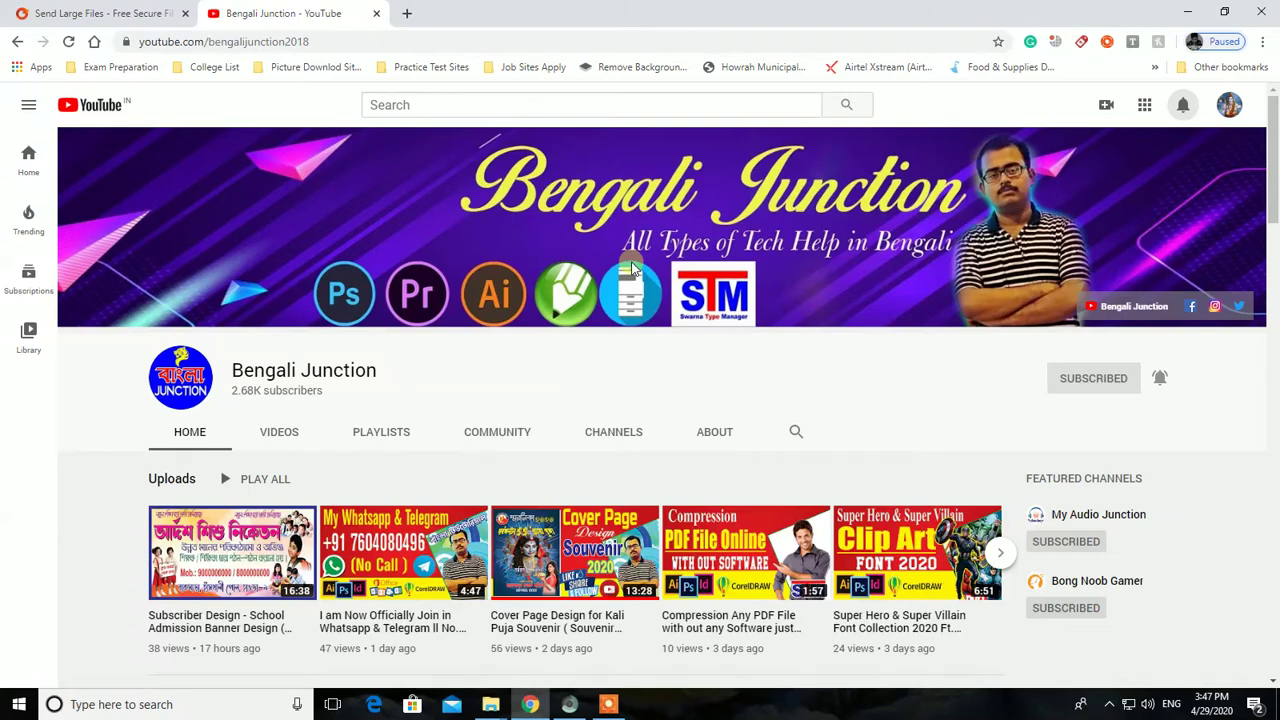
Switch from the YouTube channel page to the TransferNow 'Send Large Files' tab
left_click(50, 13)
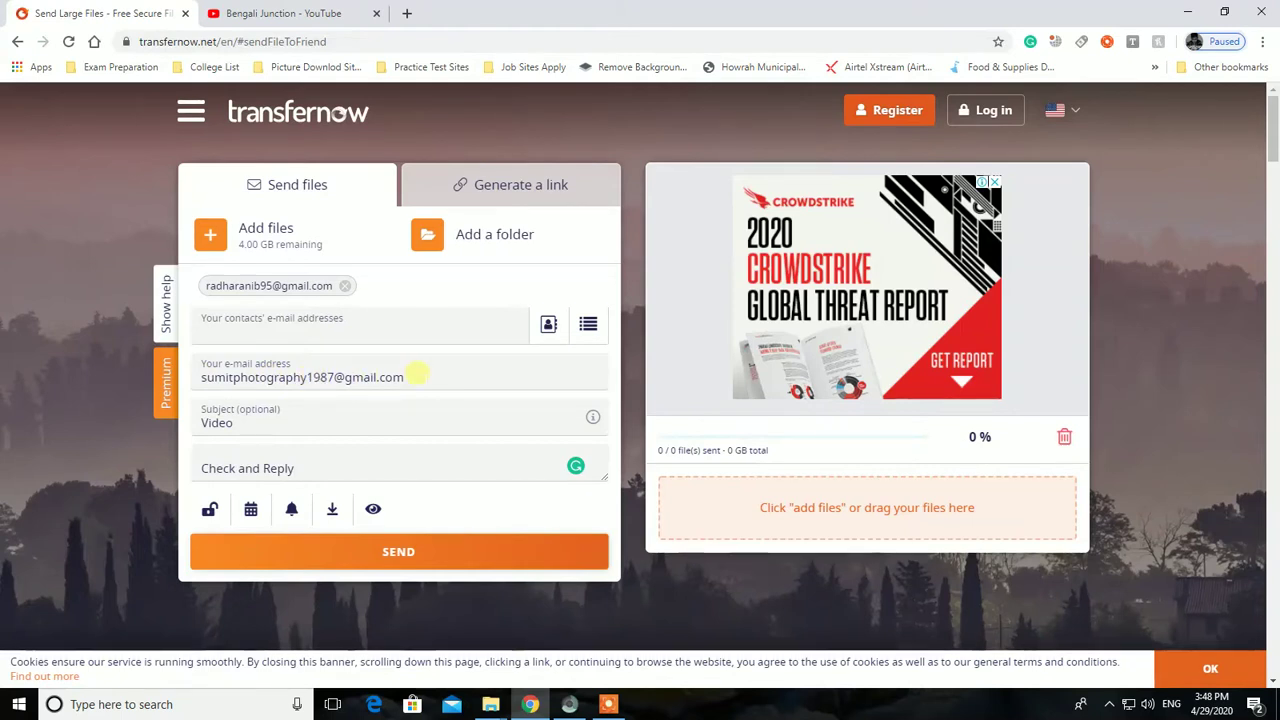
Check the sender e-mail address on the filled-in TransferNow send form
left_click_drag(200, 377, 431, 370)
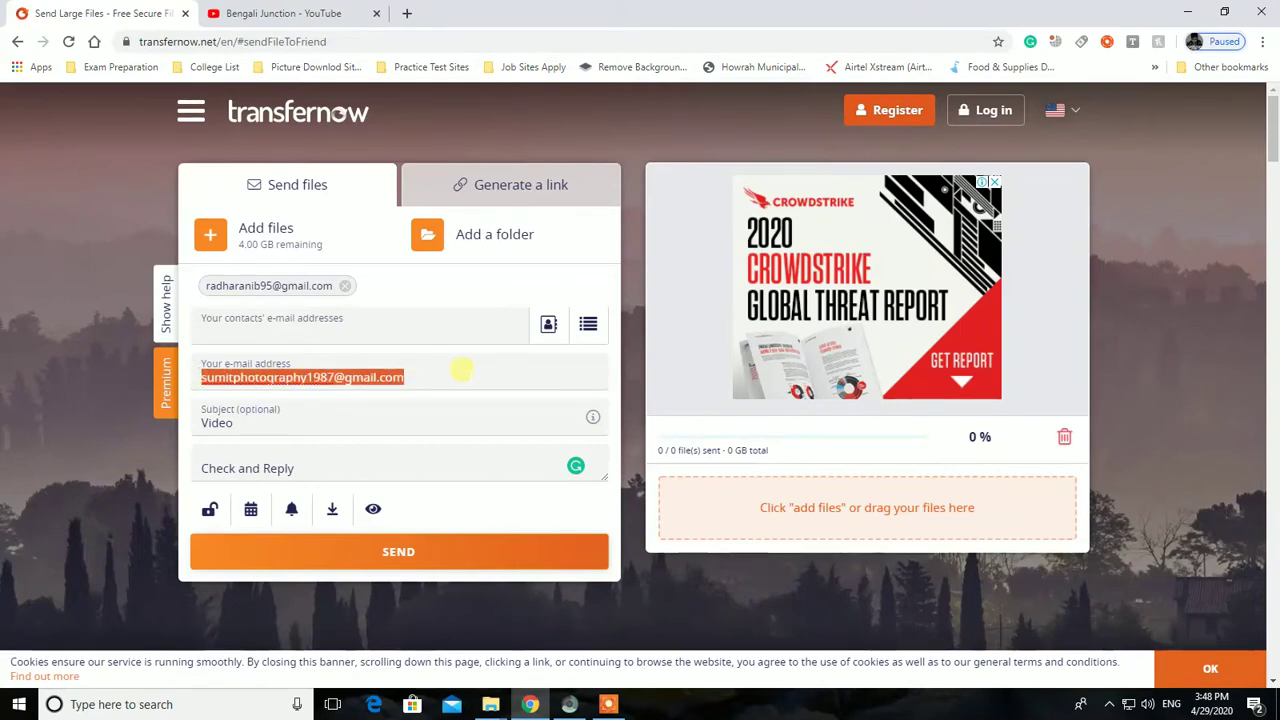
left_click(460, 370)
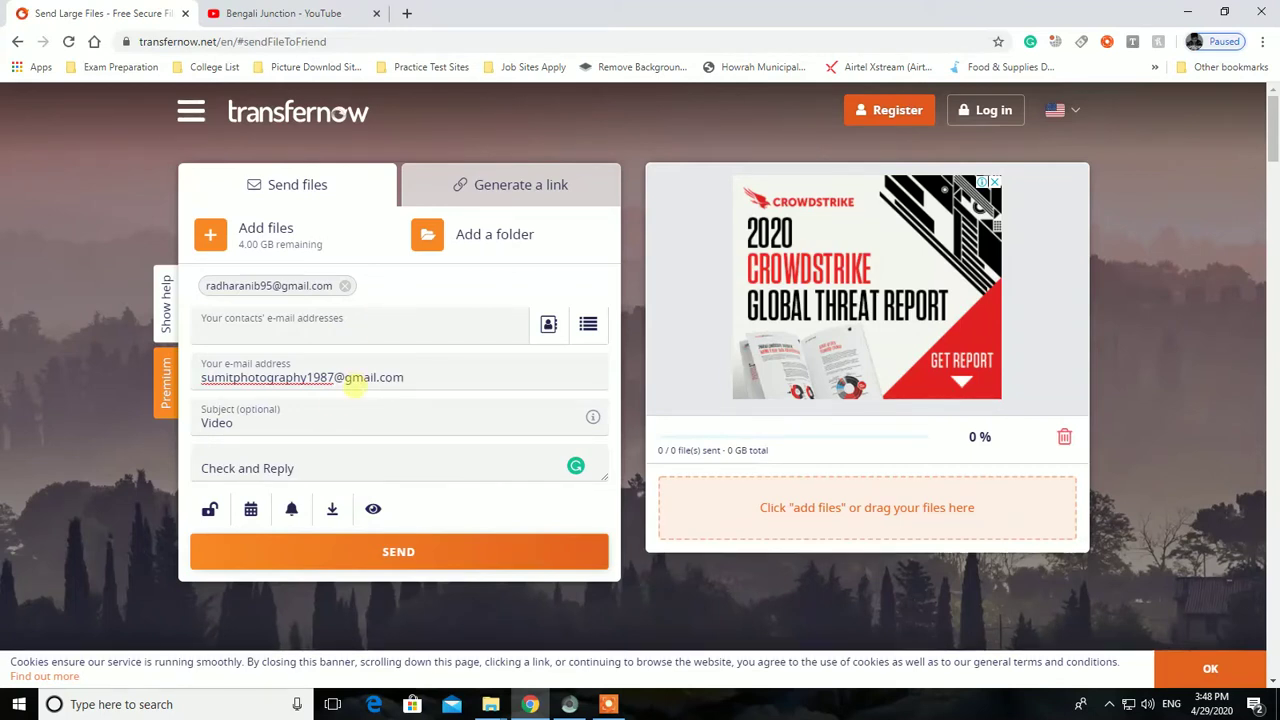
Bring the Pictures folder window forward and check the wedding videos' sizes
left_click(490, 704)
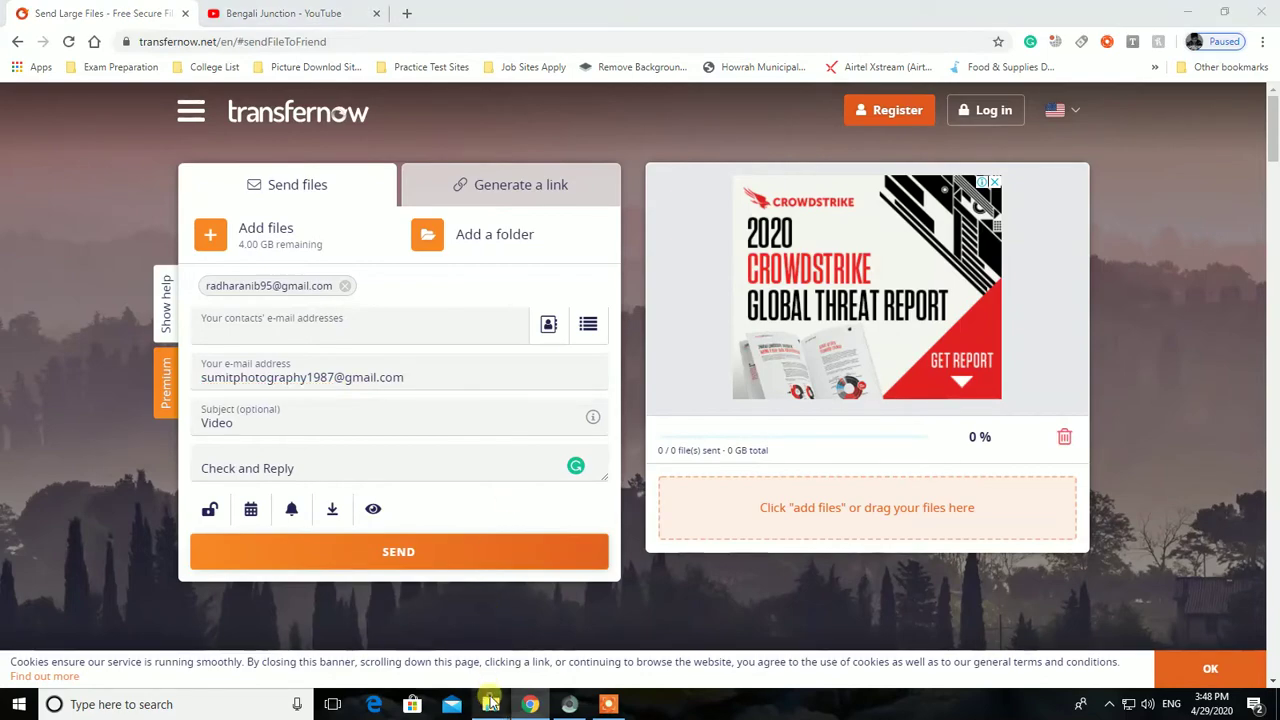
left_click(470, 578)
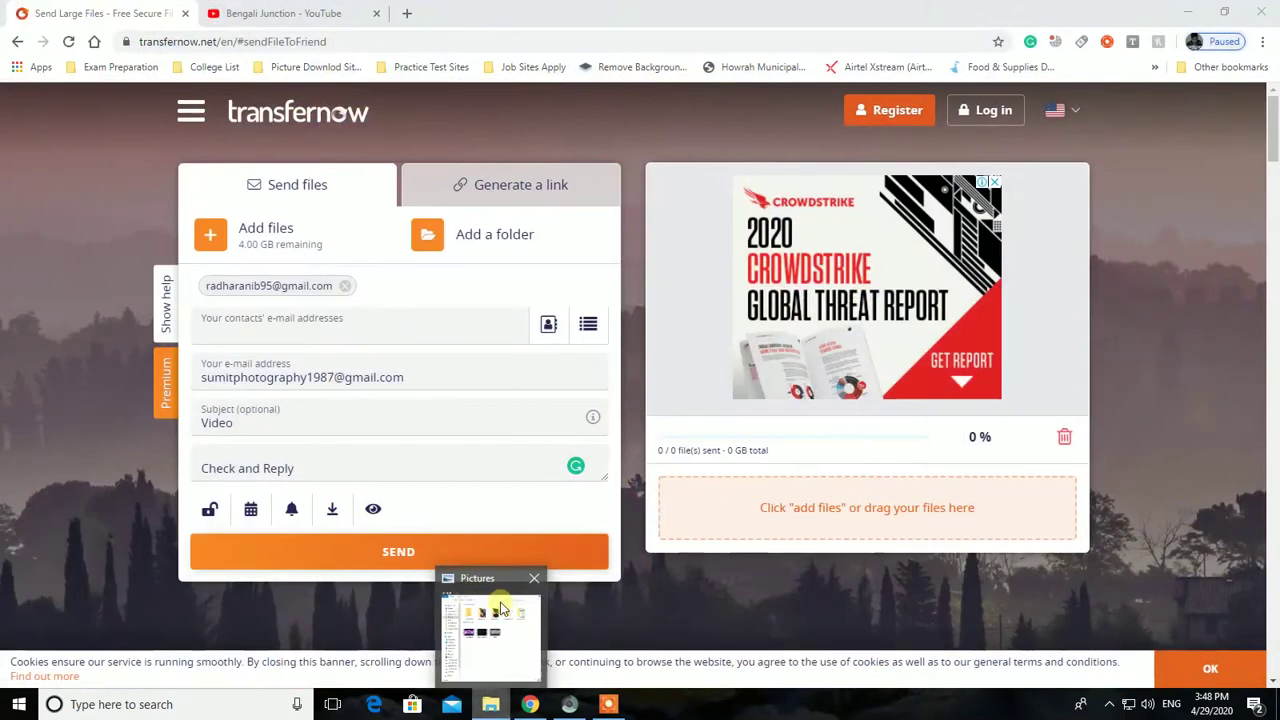
left_click(503, 608)
left_click(505, 285)
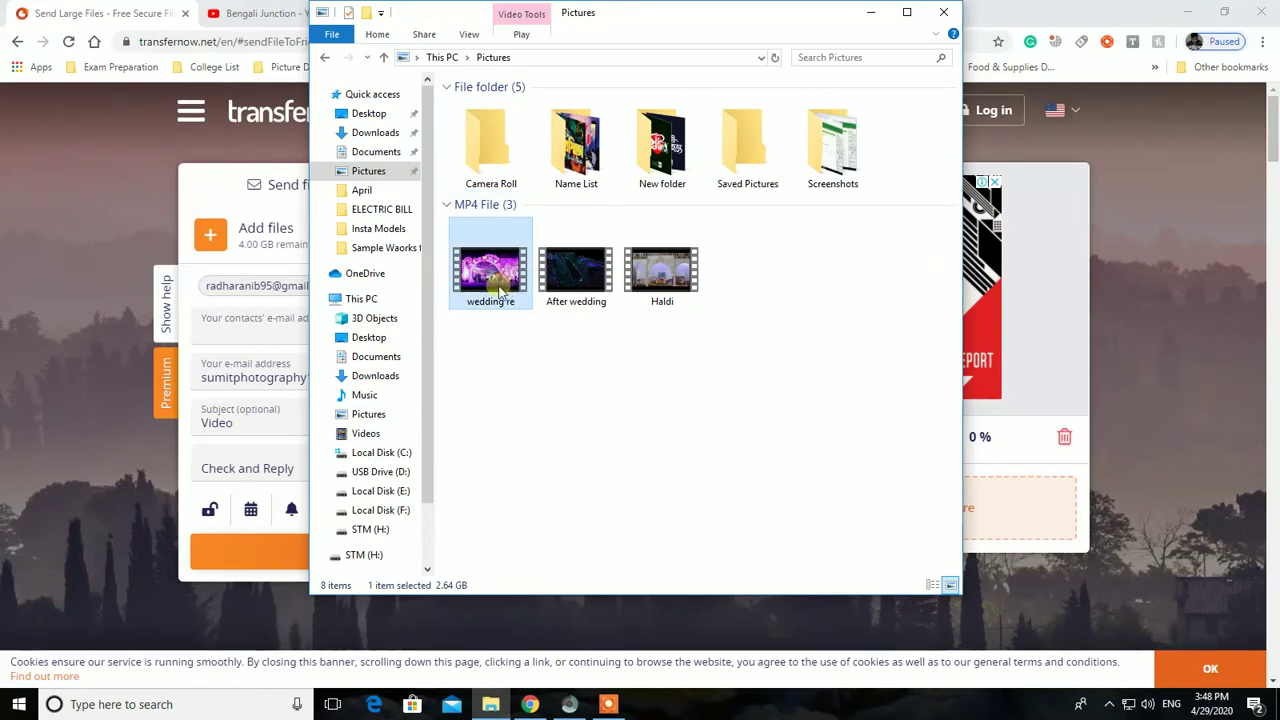
left_click(580, 285)
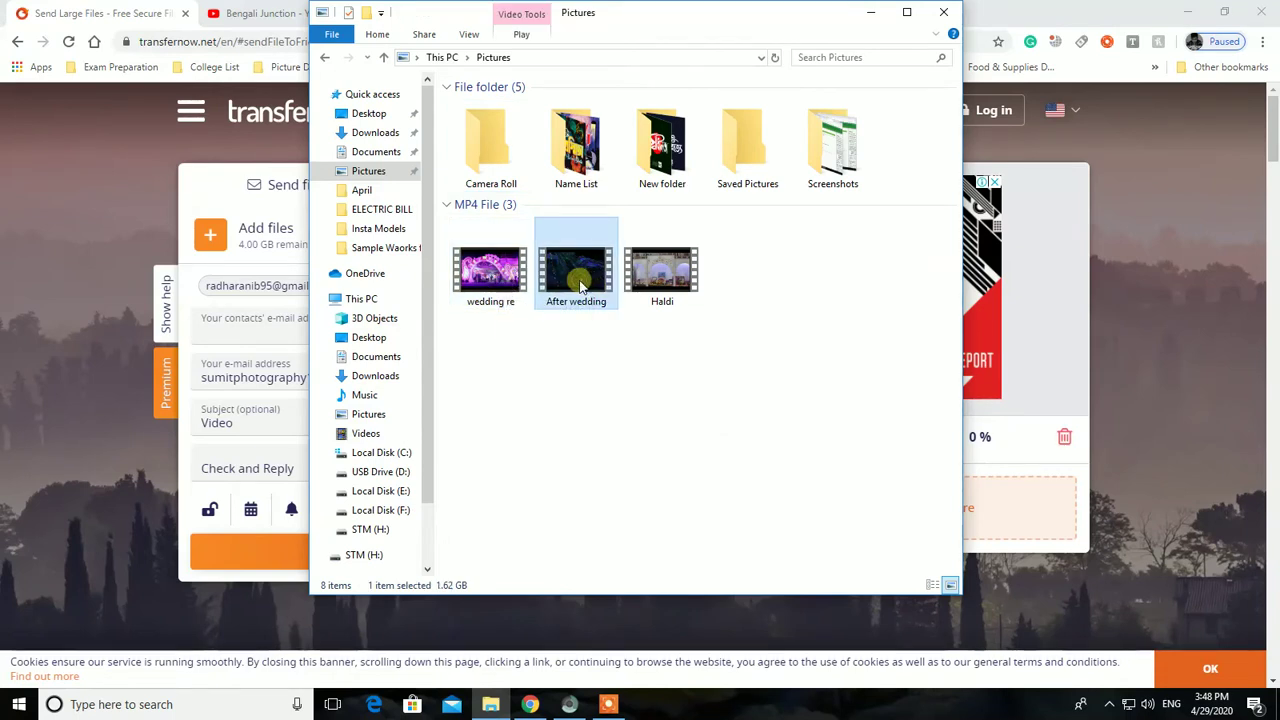
left_click(518, 287, "ctrl")
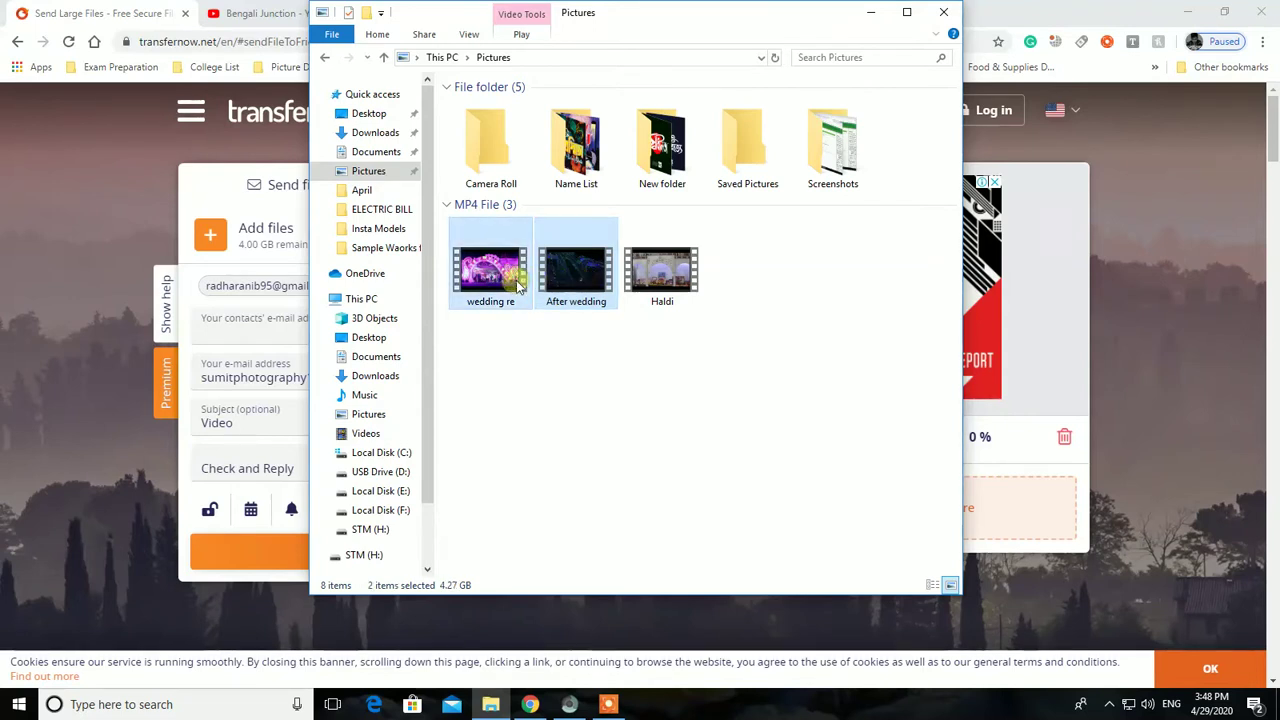
left_click(582, 352)
Drag the Haldi video from Pictures onto the TransferNow upload area
mouse_move(768, 22)
left_mouse_down()
mouse_move(355, 30)
mouse_move(383, 50)
left_mouse_up()
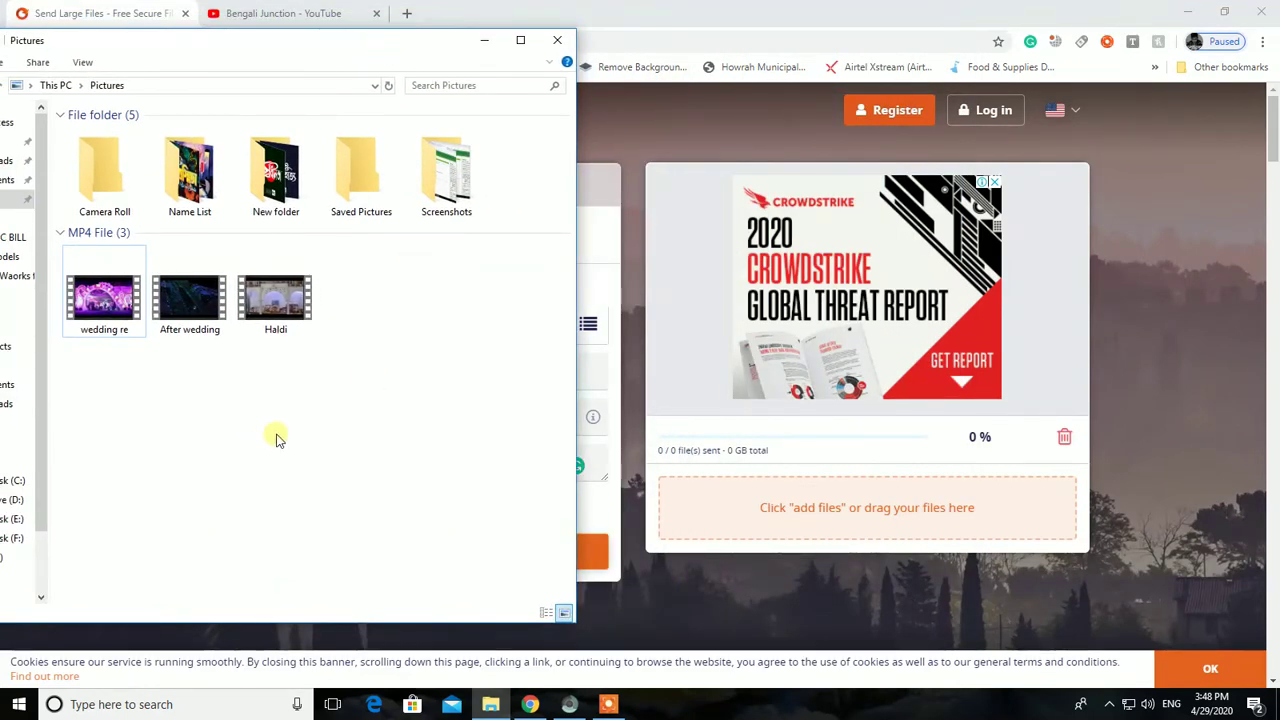
left_click(279, 328)
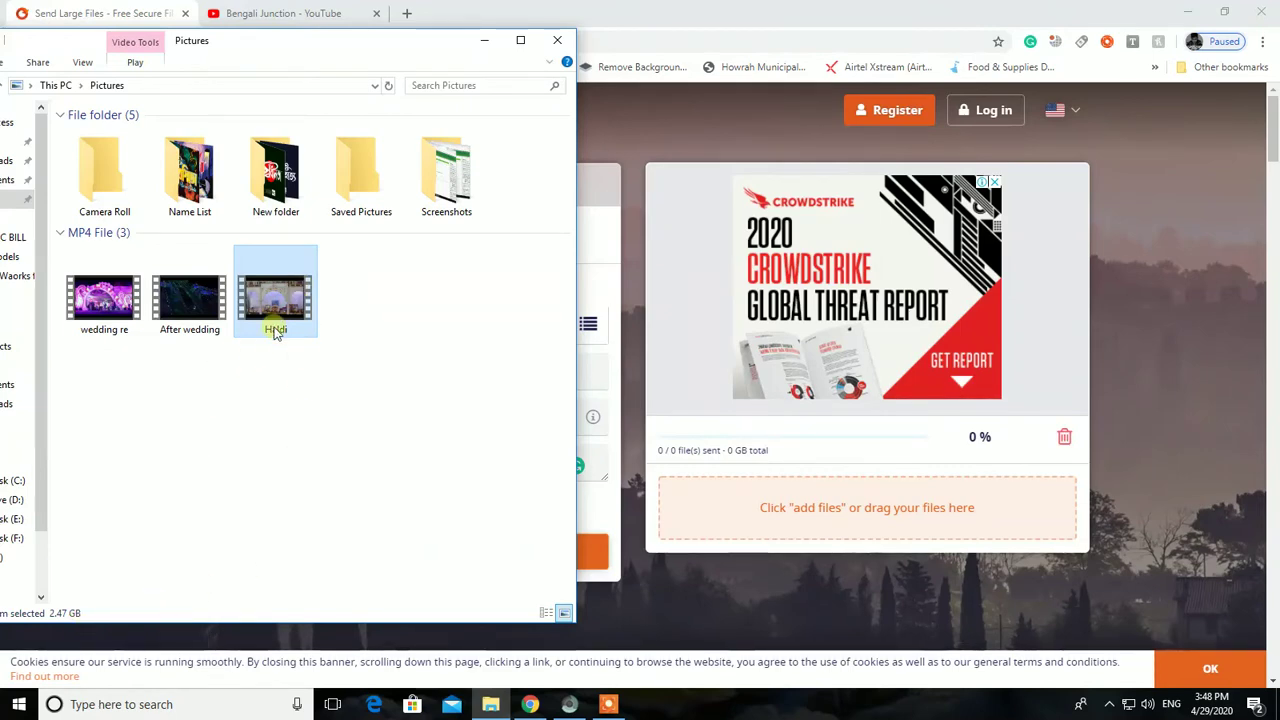
mouse_move(275, 300)
left_mouse_down()
mouse_move(665, 443)
mouse_move(765, 514)
left_mouse_up()
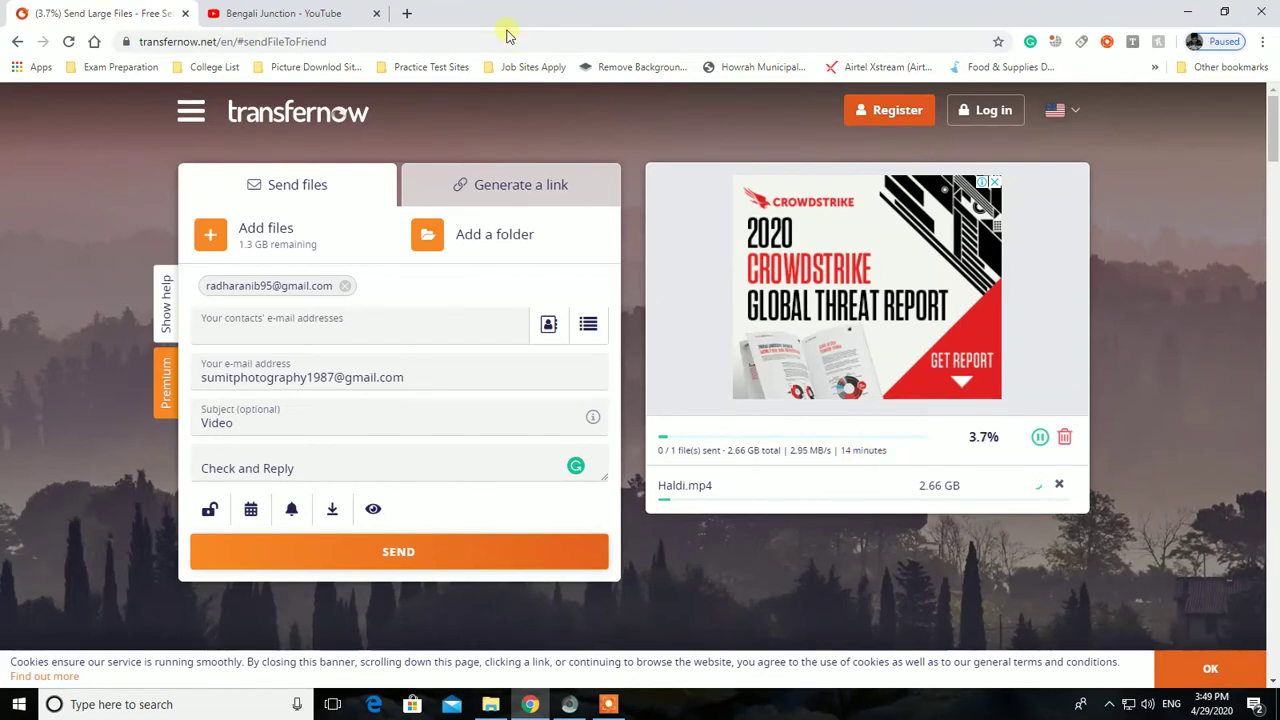
Open a new browser tab while Haldi.mp4 (2.66 GB) keeps uploading
left_click(407, 13)
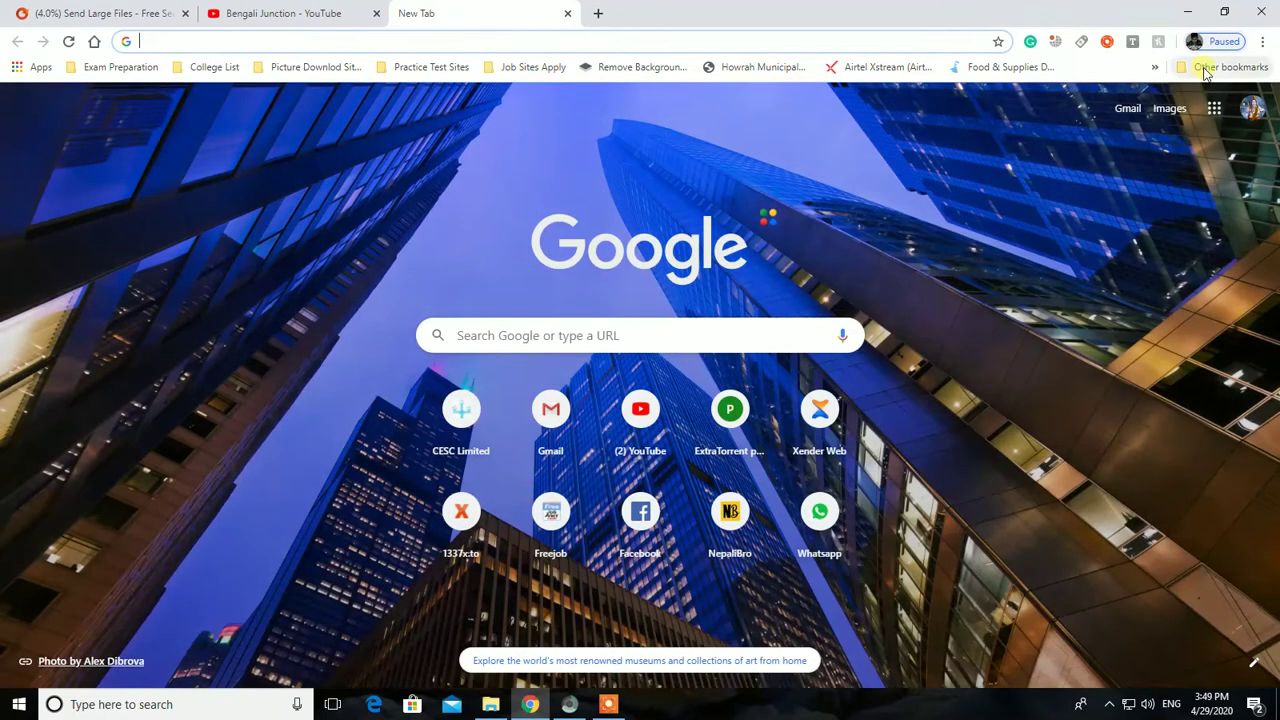
Run a Speedtest from Other bookmarks (57.48 Mbps down, 15.27 Mbps up), then return to TransferNow
left_click(1224, 67)
left_click(1078, 146)
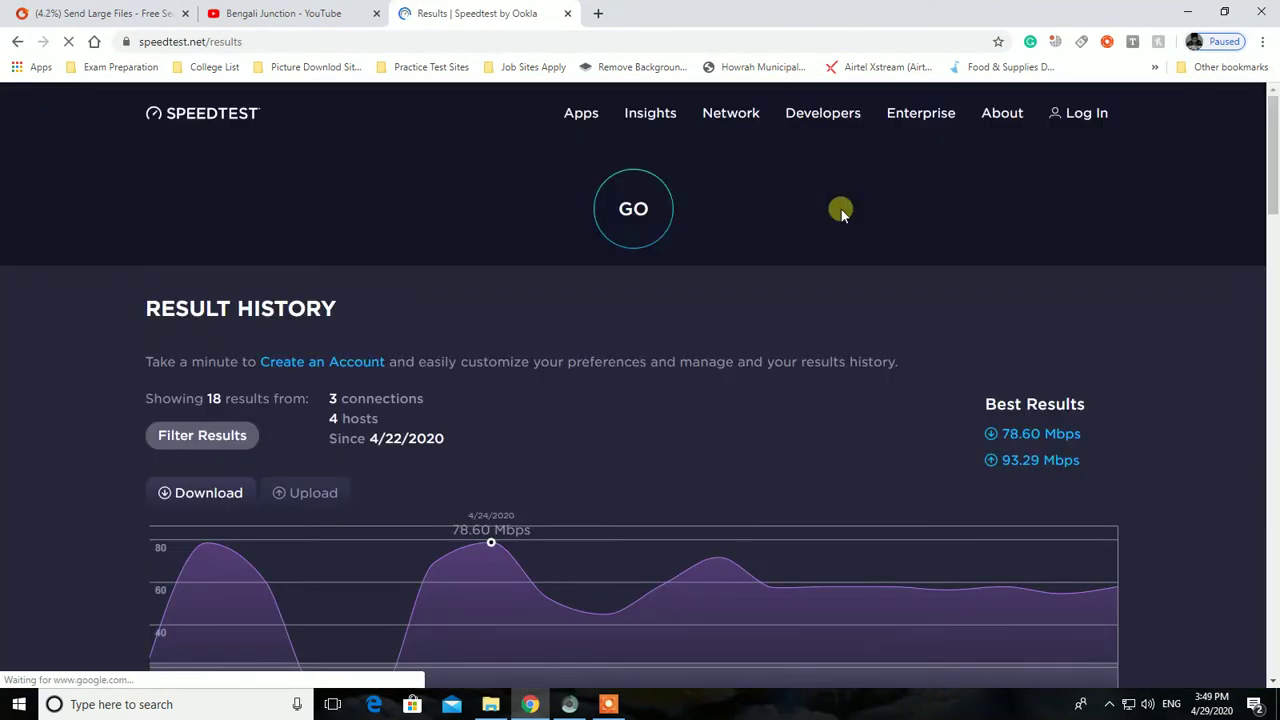
left_click(640, 209)
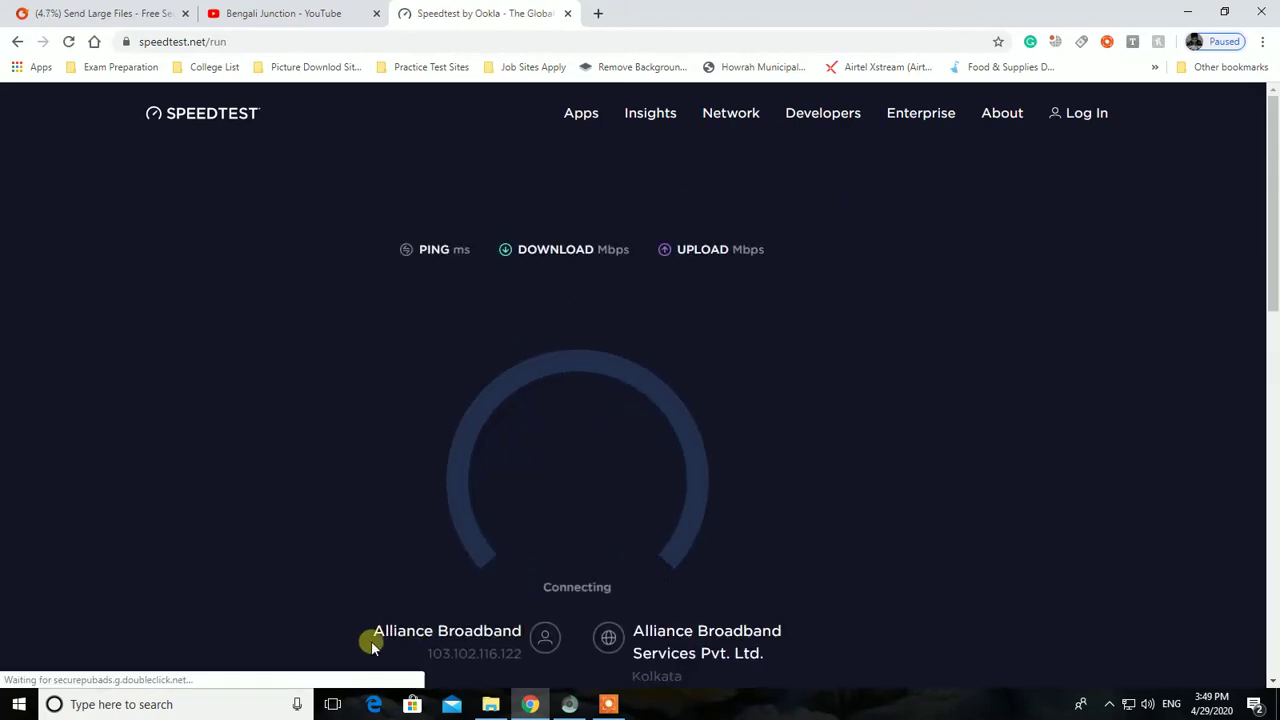
left_click_drag(363, 631, 510, 635)
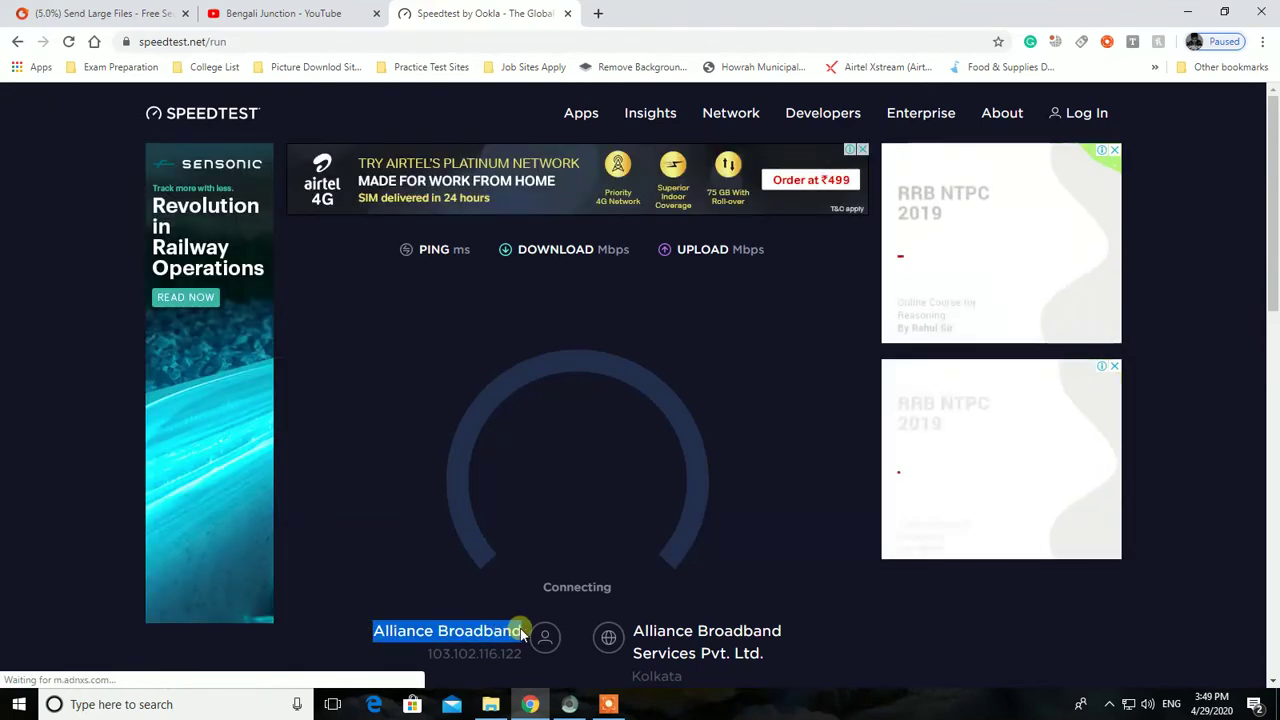
left_click(829, 646)
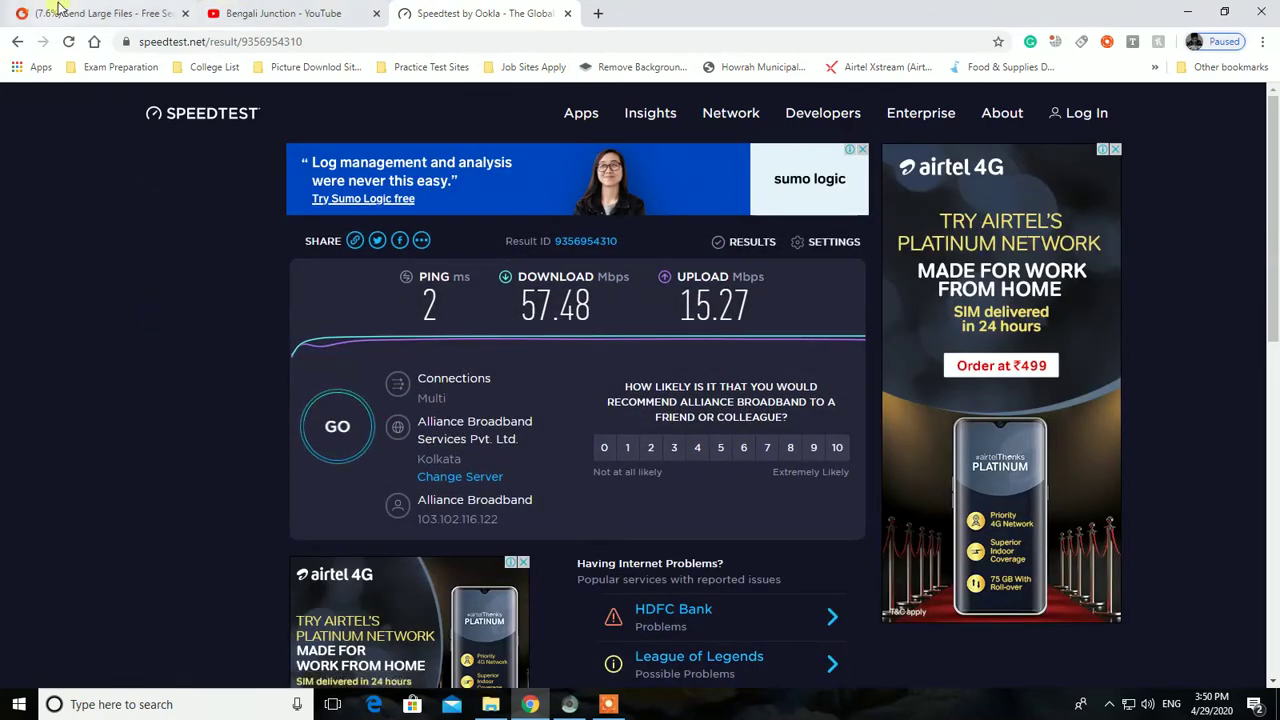
left_click(95, 14)
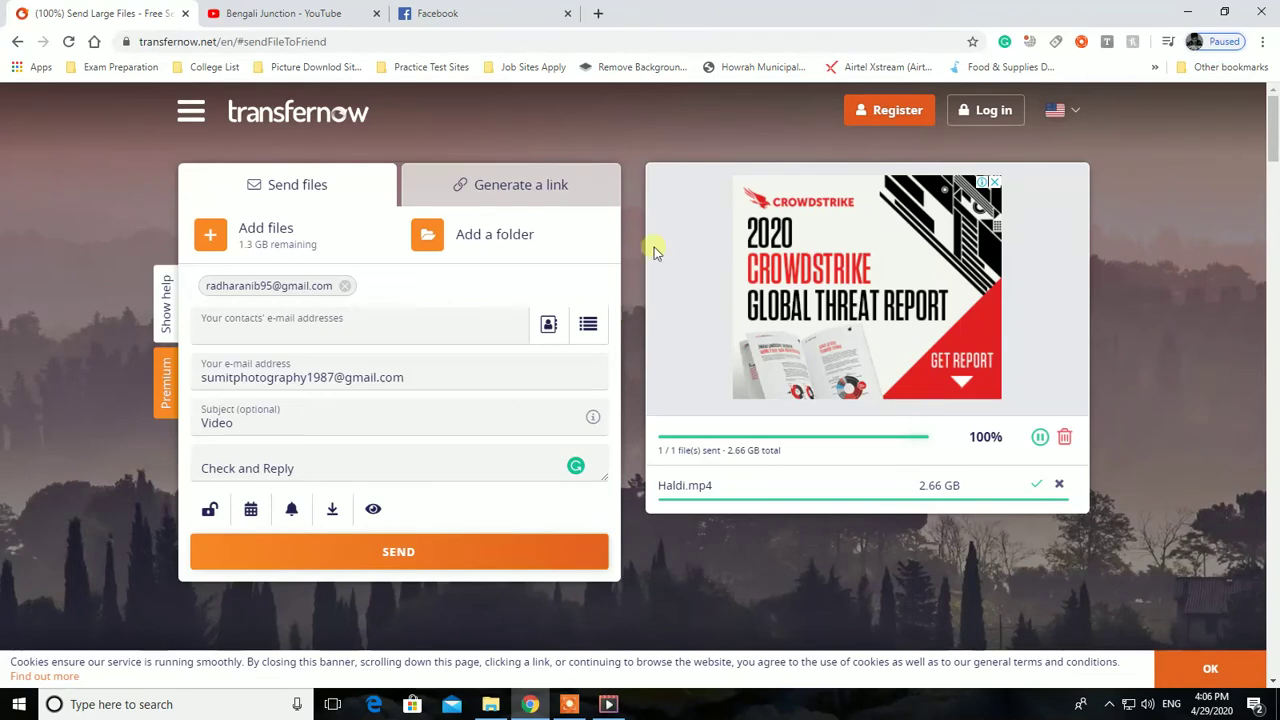
Send the fully uploaded Haldi.mp4 to the recipient
left_click(400, 554)
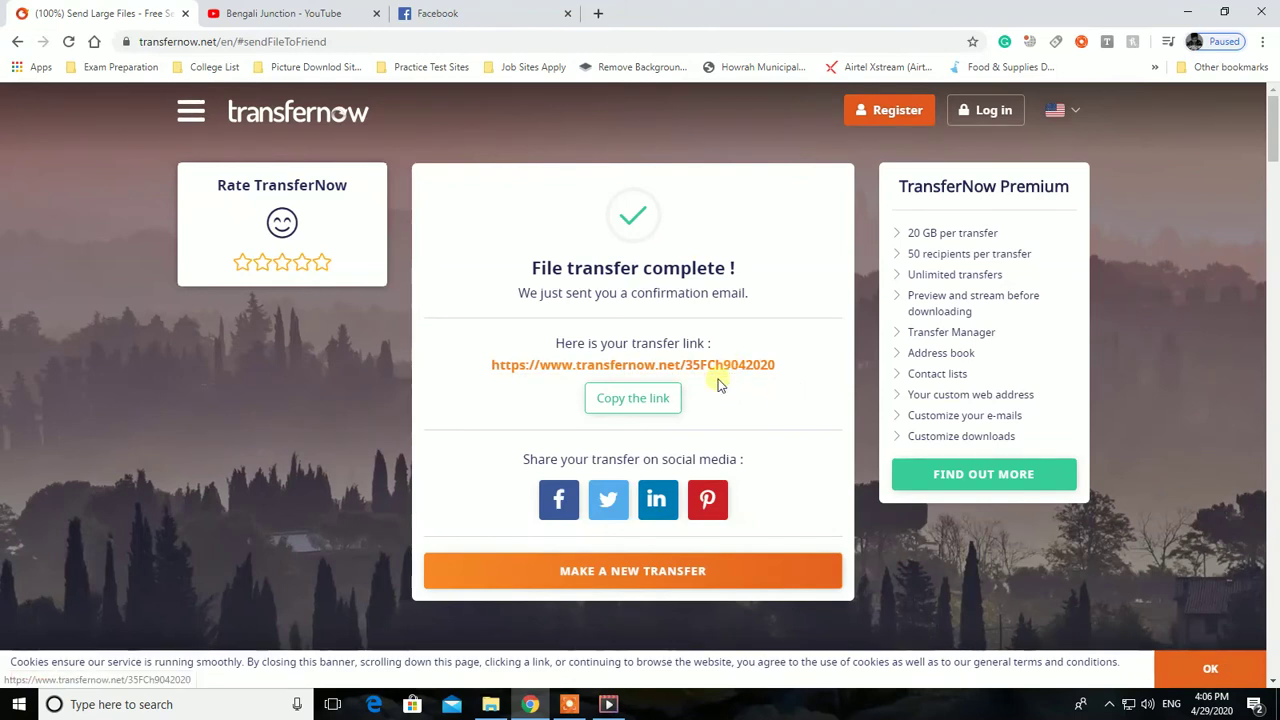
Copy the transfer link and browse the free versus Premium plan comparison
left_click(672, 398)
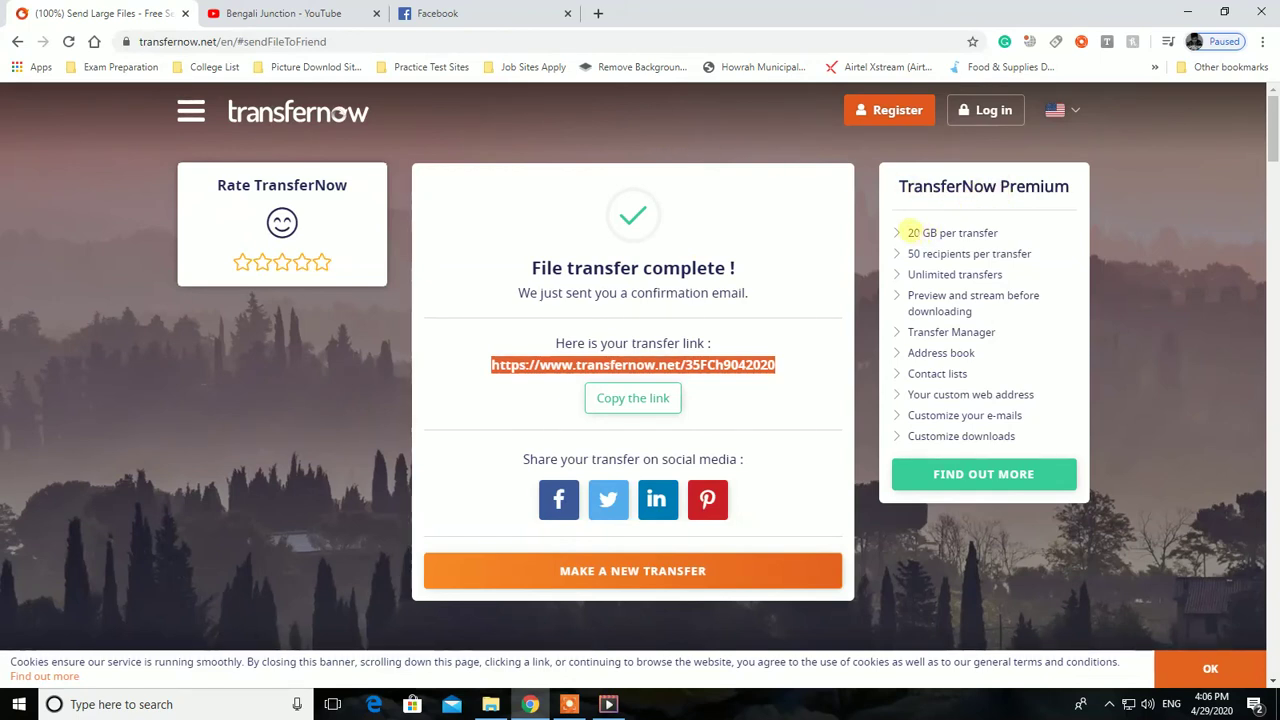
left_click(1006, 231)
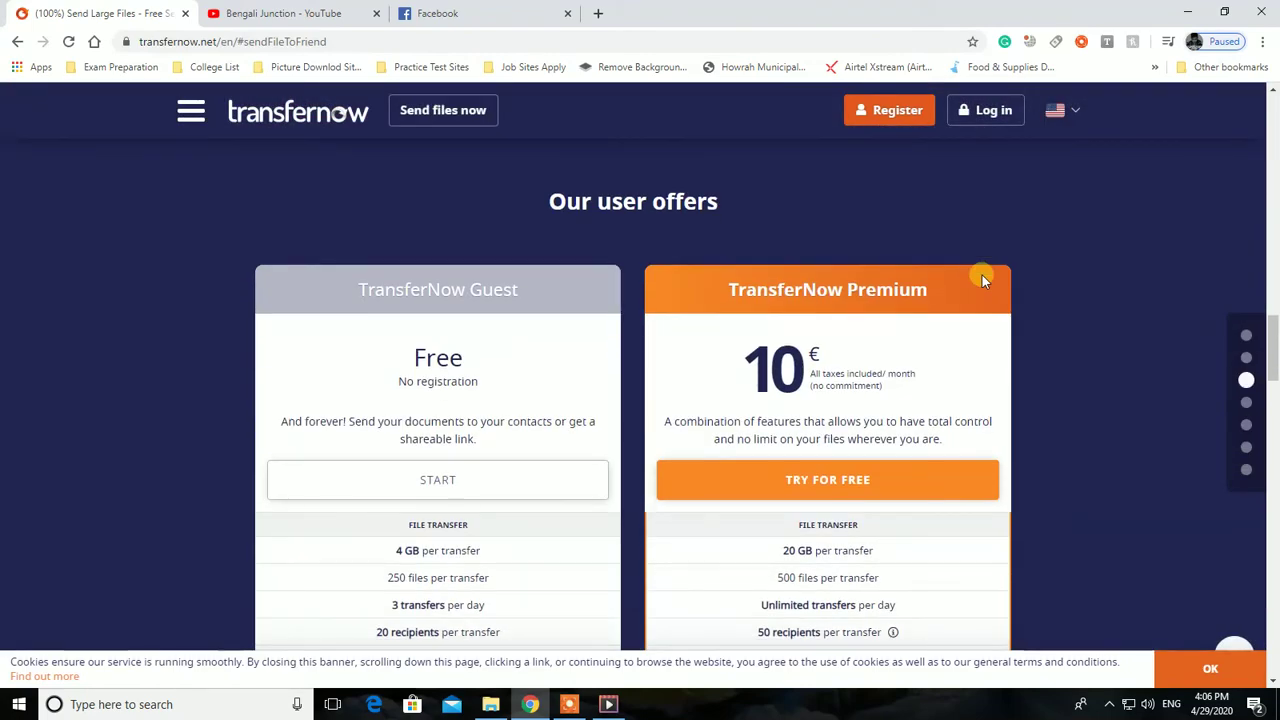
scroll(920, 272, "down", 2)
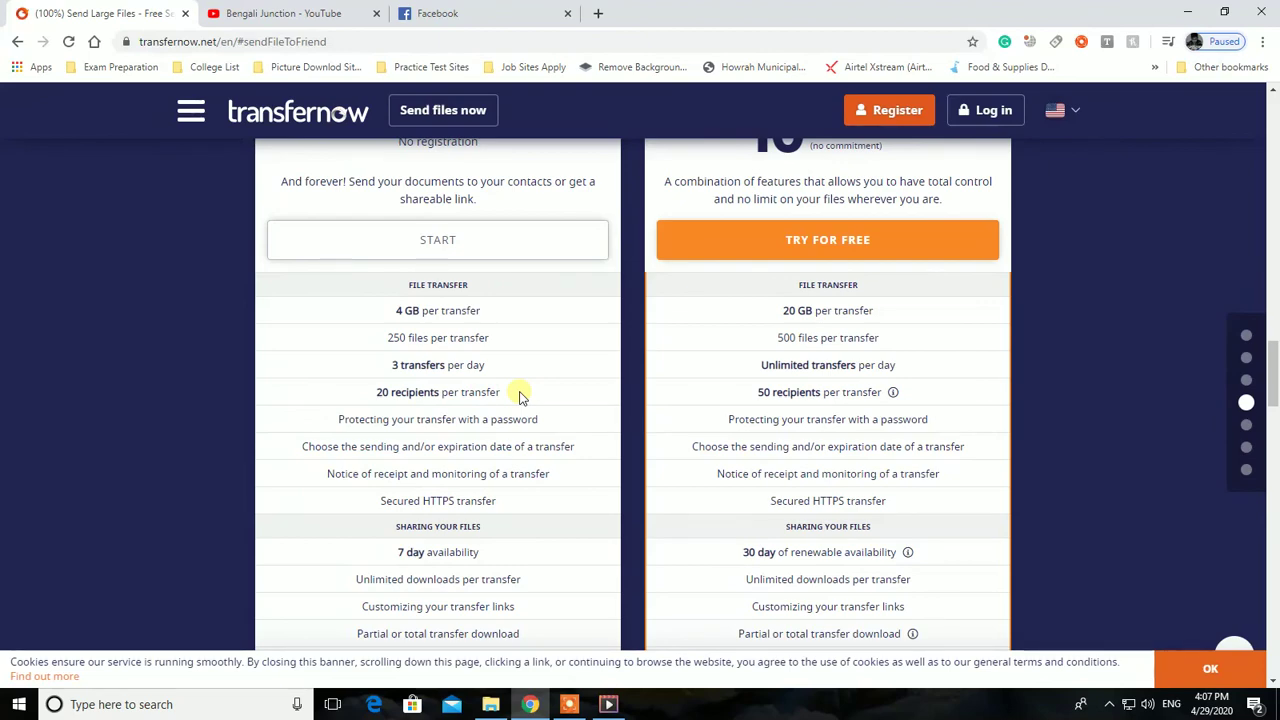
scroll(700, 372, "down", 2)
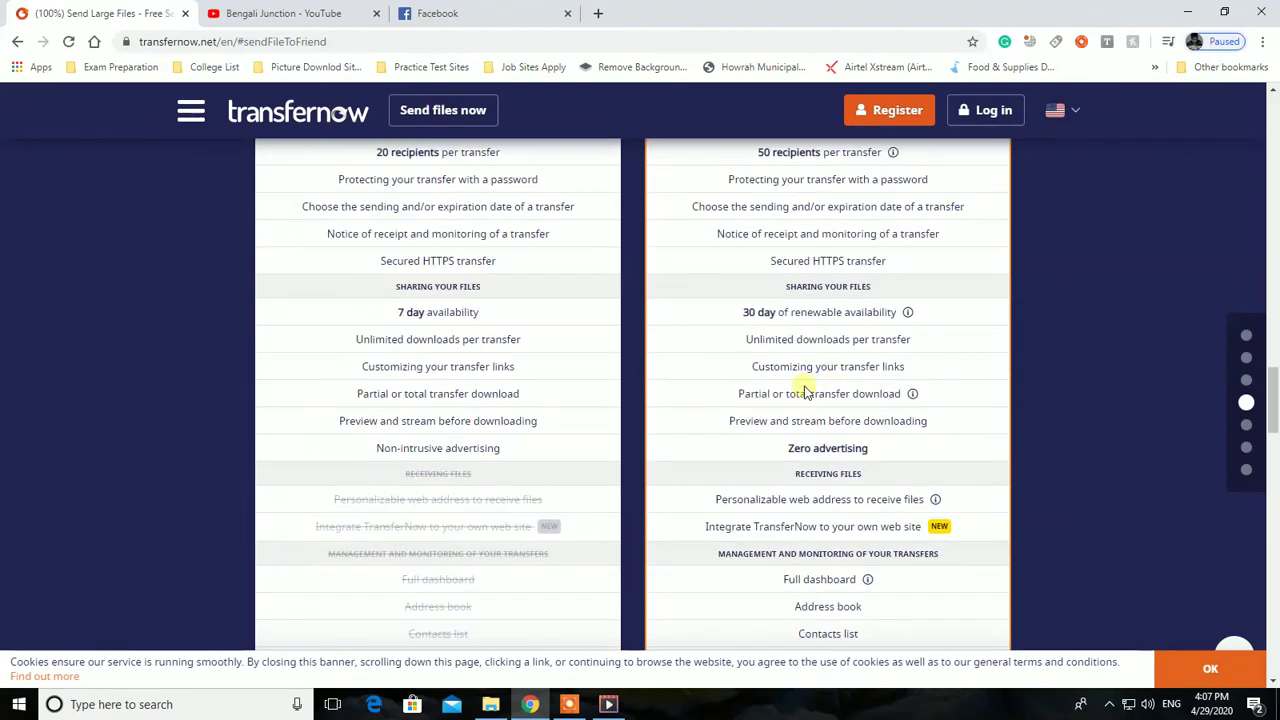
Copy the transfer link again and submit a star rating for TransferNow
scroll(1007, 442, "up", 3)
scroll(1007, 442, "up", 1)
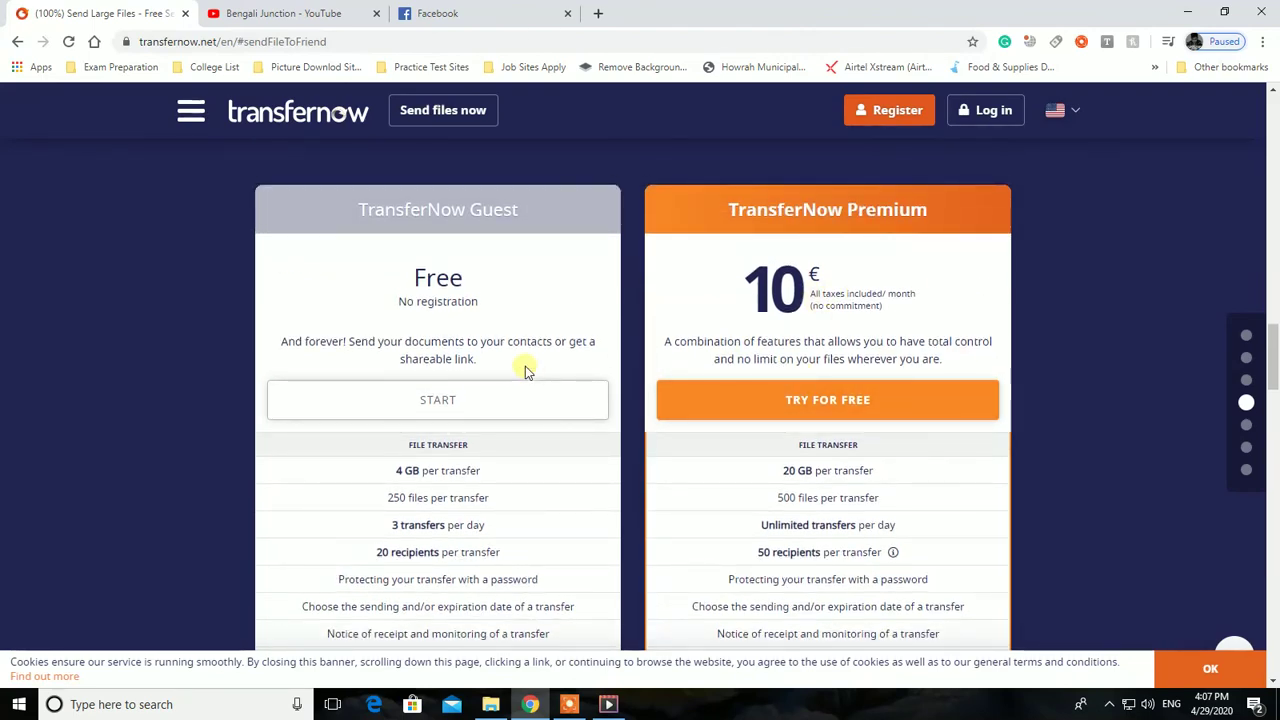
scroll(523, 366, "up", 4)
scroll(530, 368, "up", 5)
scroll(534, 372, "up", 5)
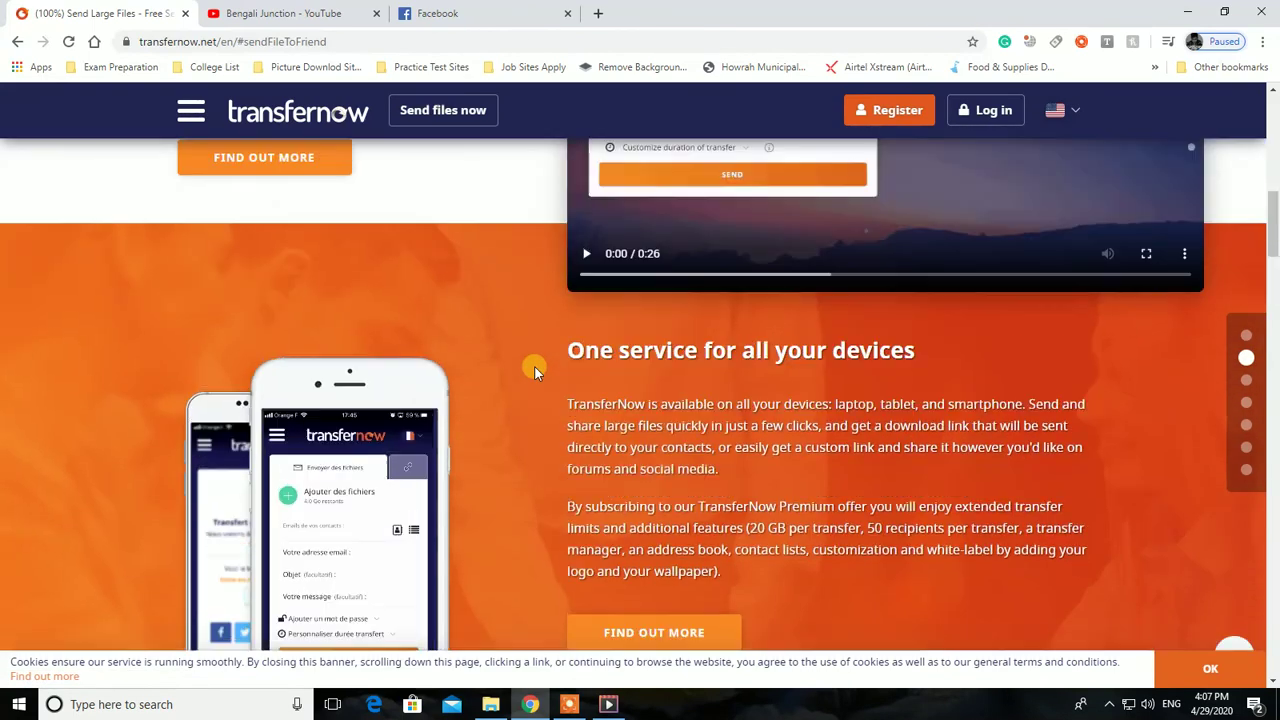
scroll(534, 368, "up", 8)
scroll(538, 370, "up", 2)
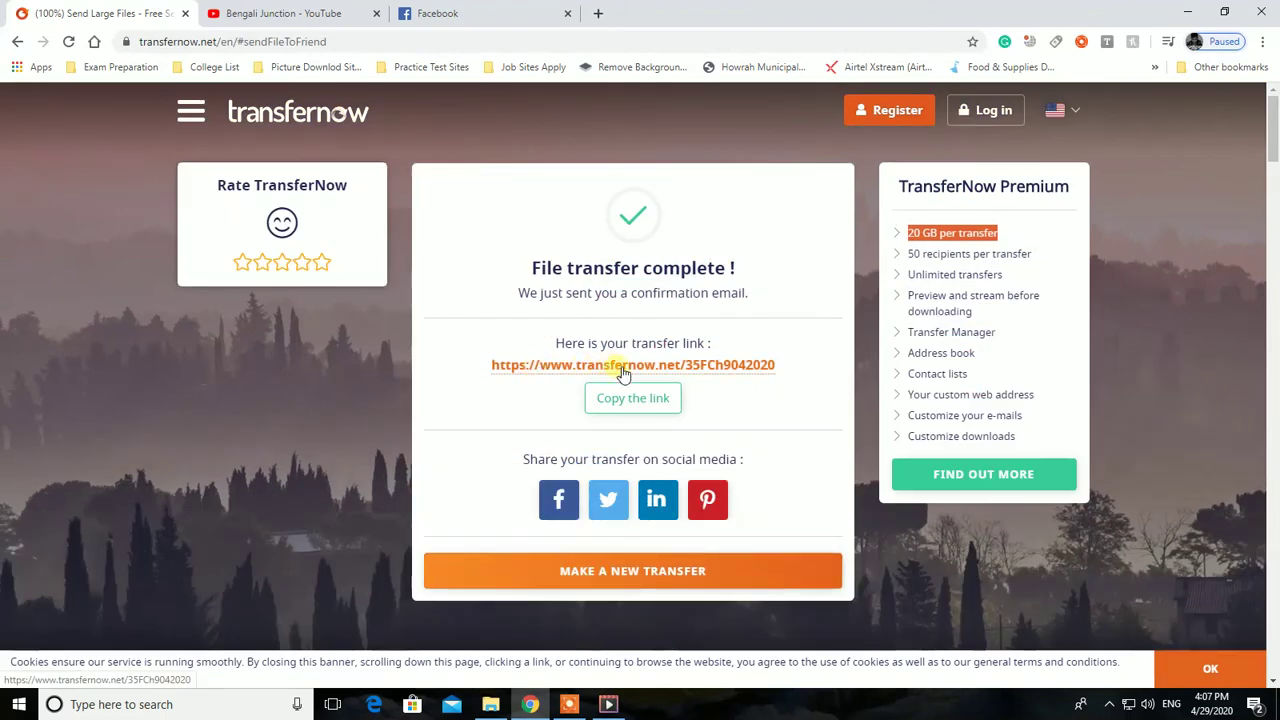
left_click(633, 398)
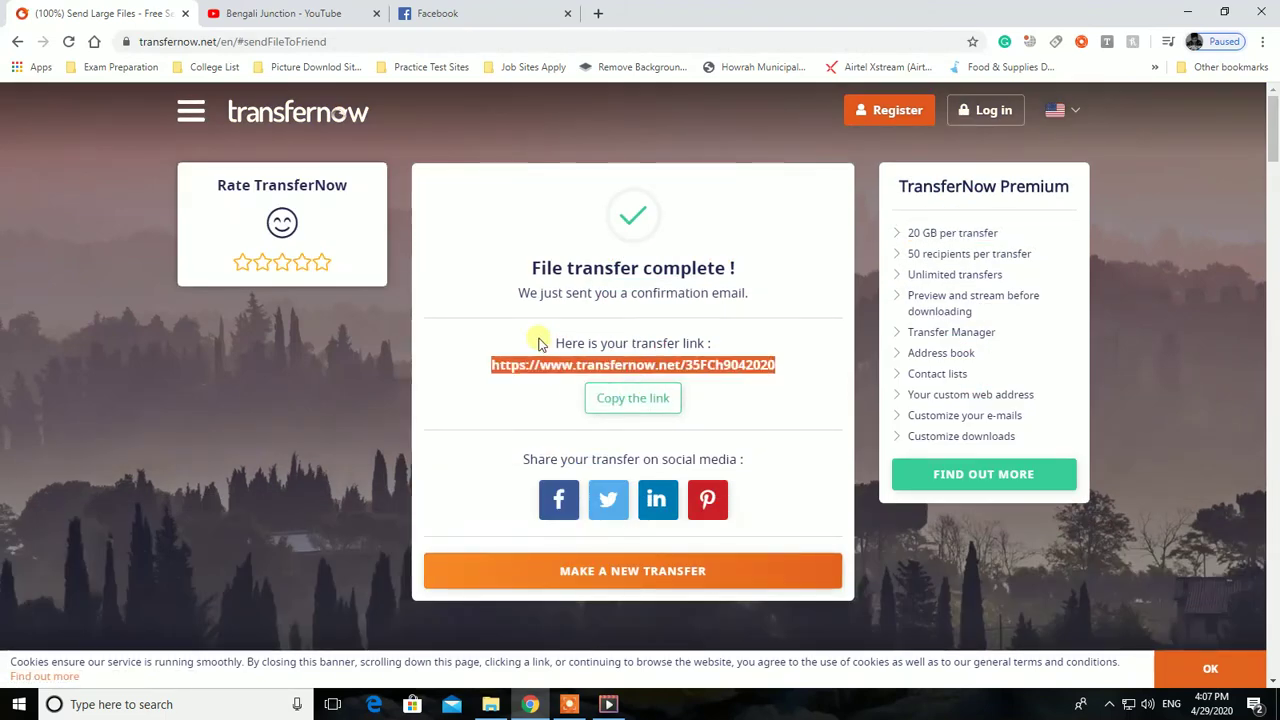
left_click(322, 262)
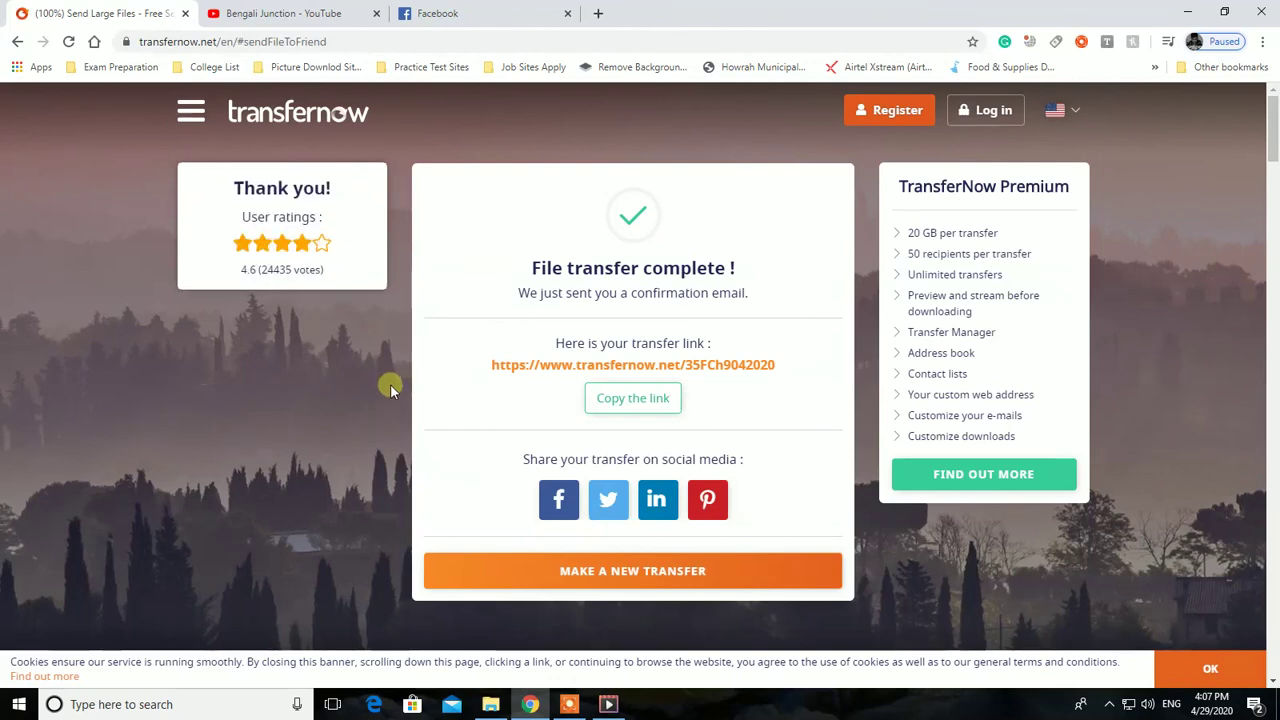